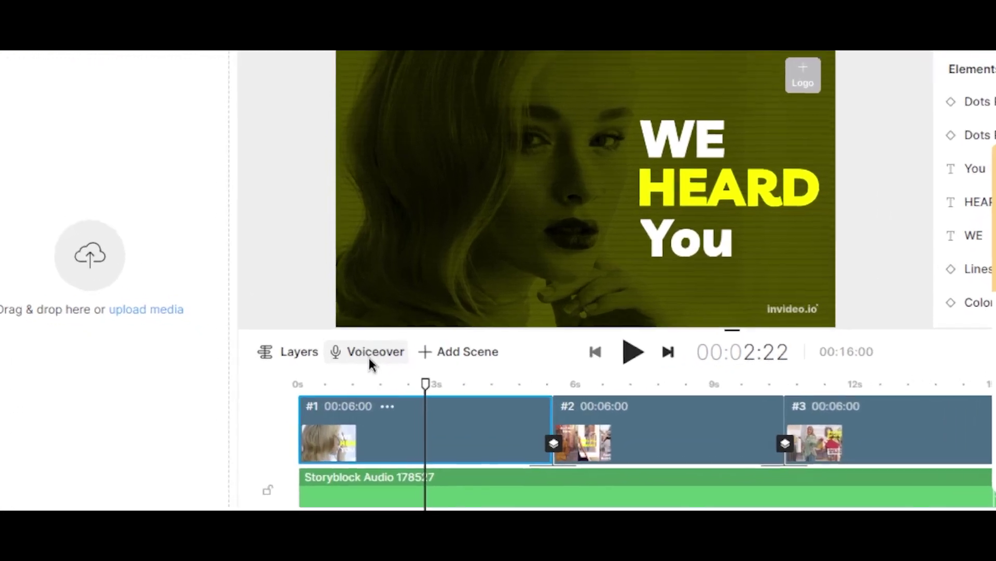
- Start an automated text-to-speech voiceover and paste the tutorial welcome script into it
left_click(364, 356)
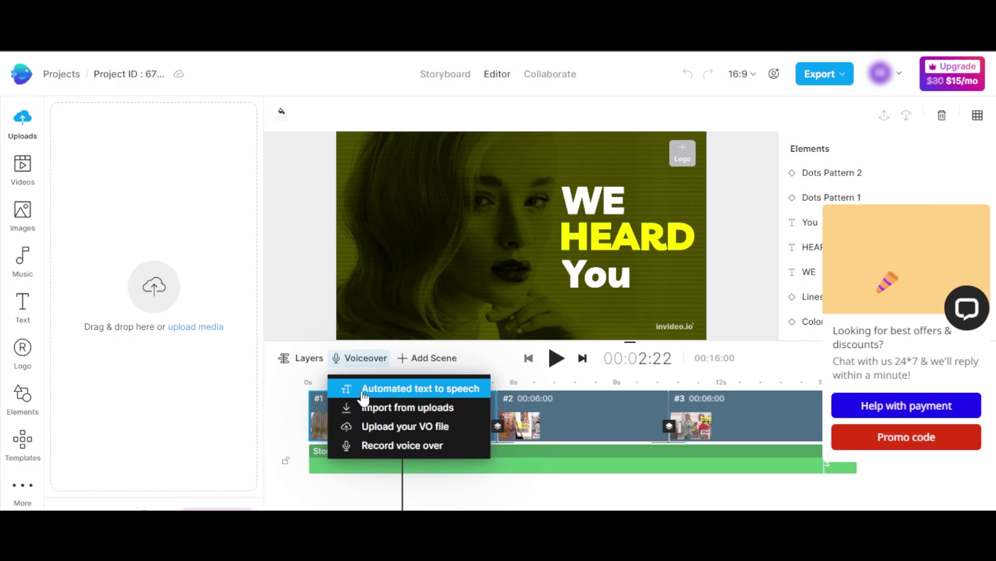
left_click(363, 396)
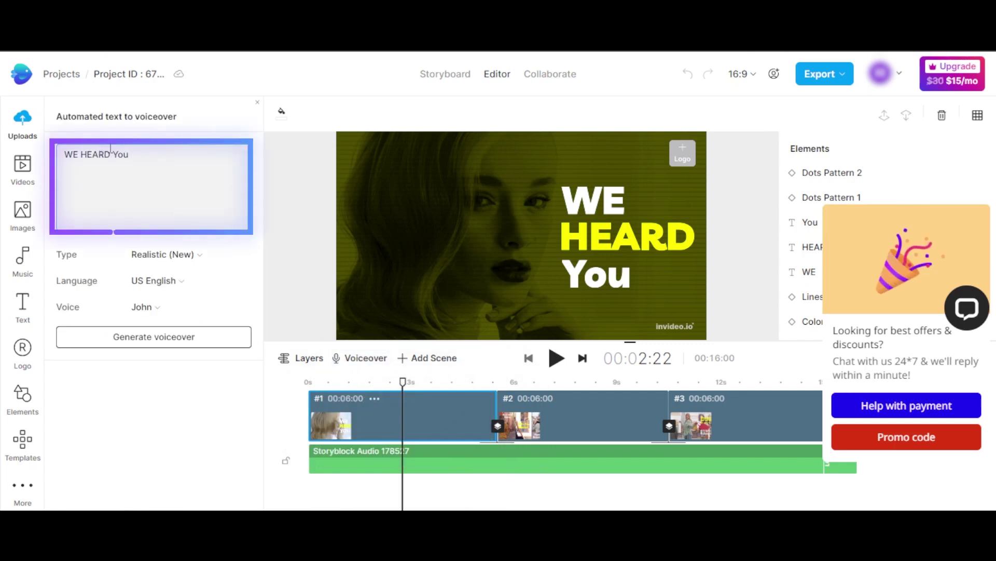
key("ctrl+a")
type("Welcome To Invideo Text TO Speech Tutorial. Discover how to create human sounding speech in Minutes.")
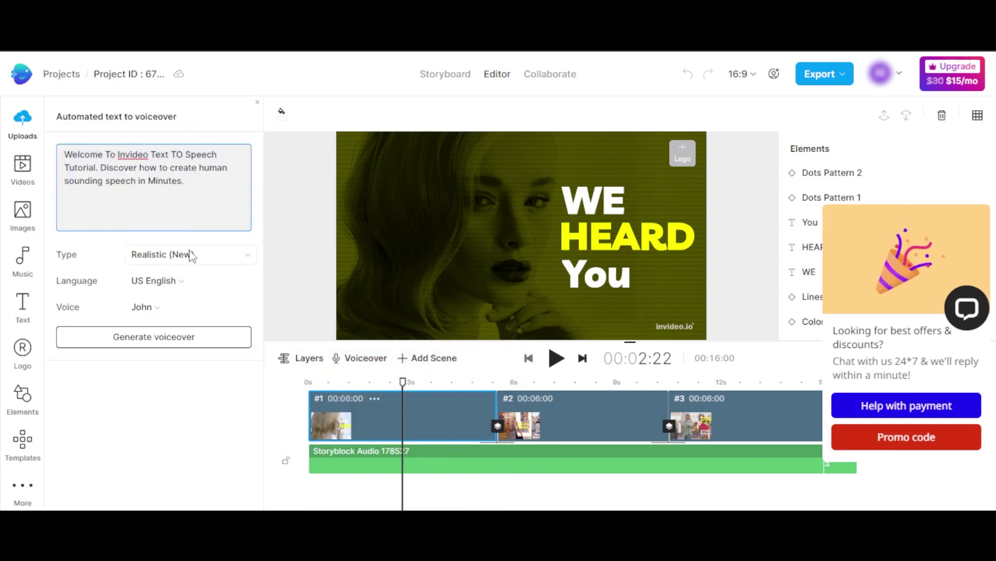
- Keep the voice type as Realistic (New) and the language as US English
left_click(192, 254)
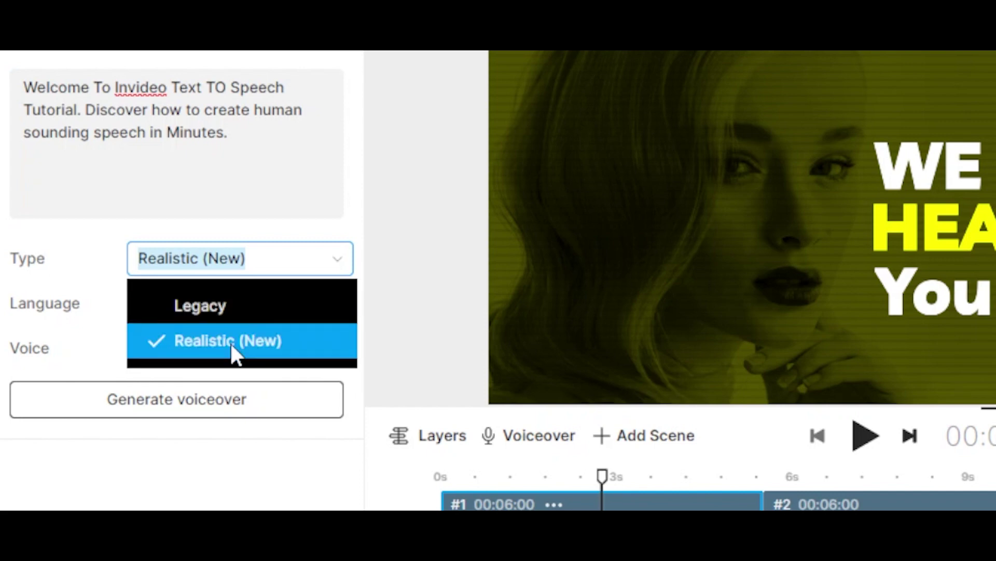
left_click(232, 343)
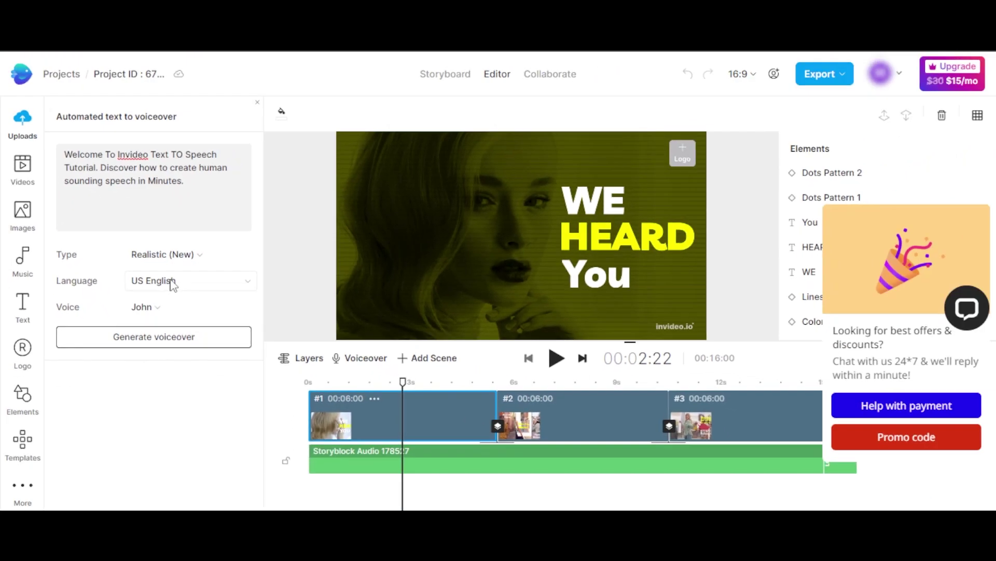
left_click(171, 282)
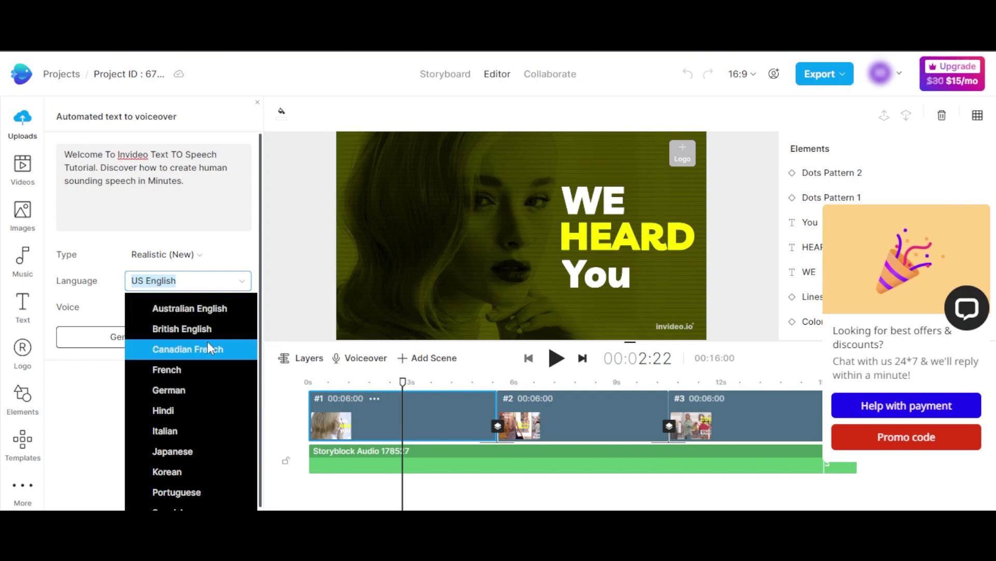
left_click(199, 285)
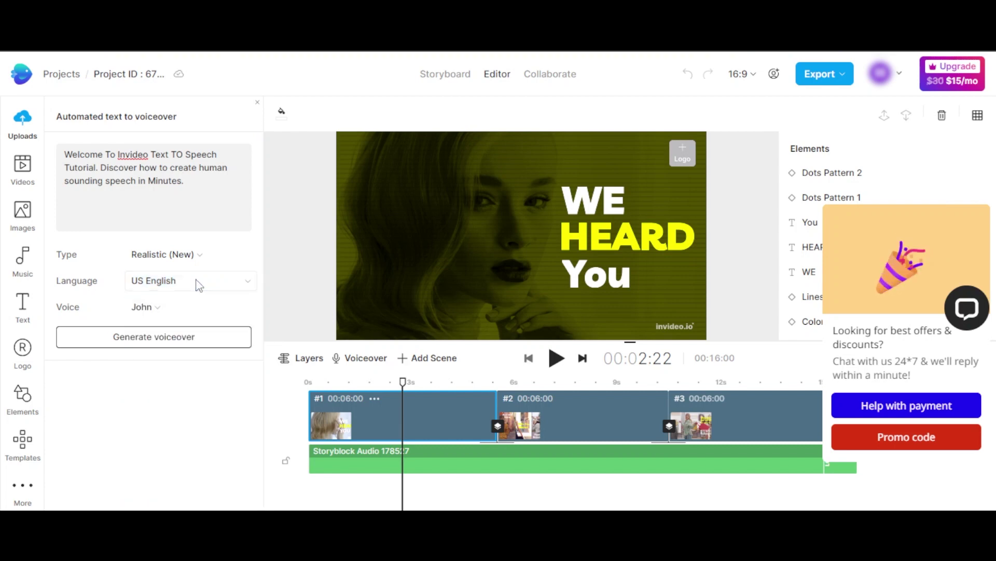
- Compare John and Ava samples, choose Ava as narrator, and generate the voiceover
left_click(149, 311)
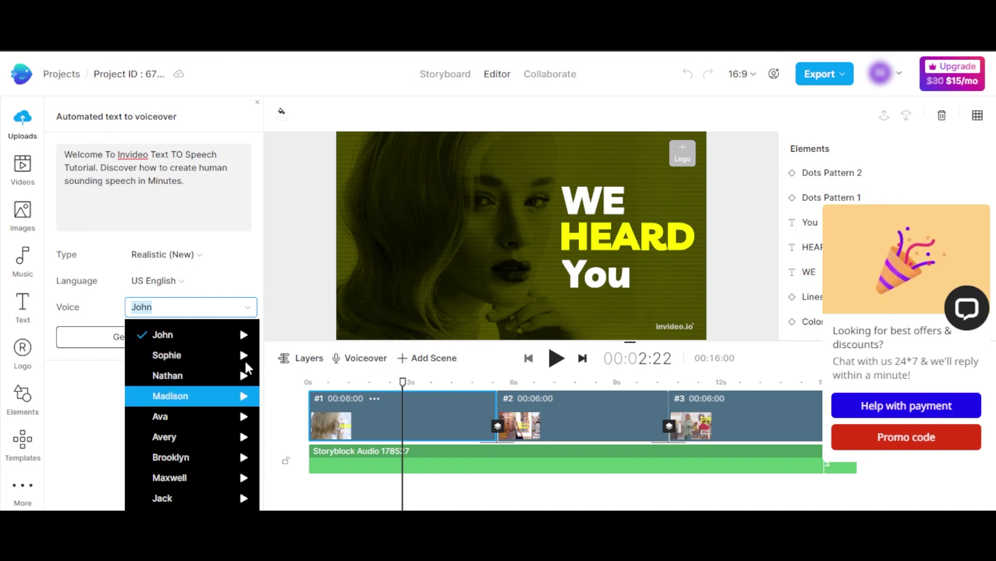
left_click(245, 336)
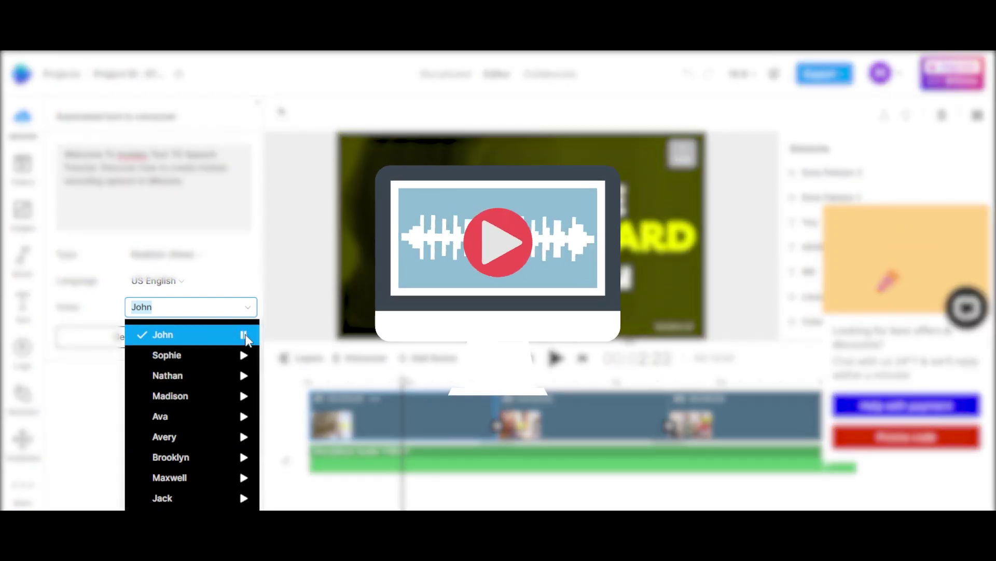
left_click(243, 417)
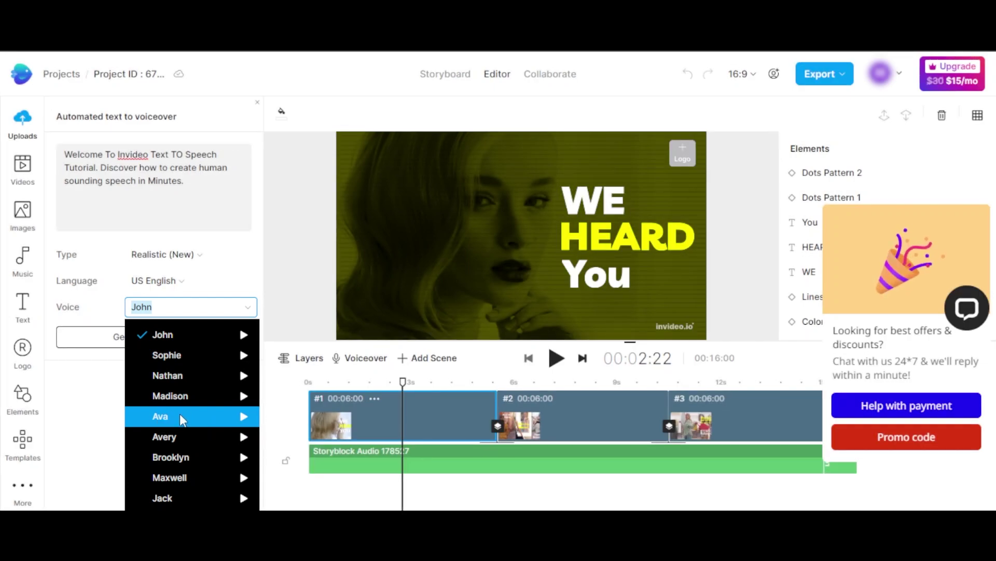
left_click(182, 420)
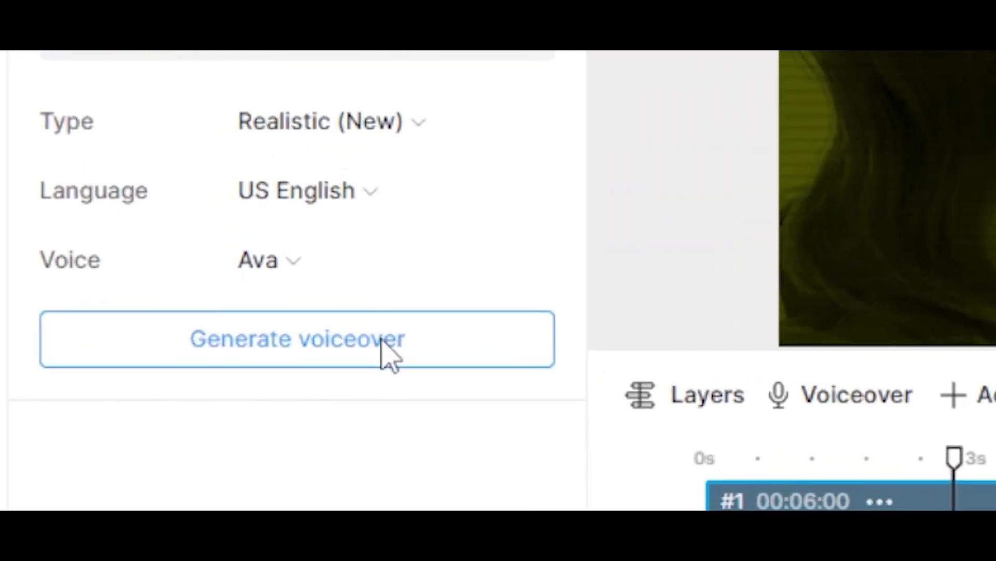
left_click(187, 337)
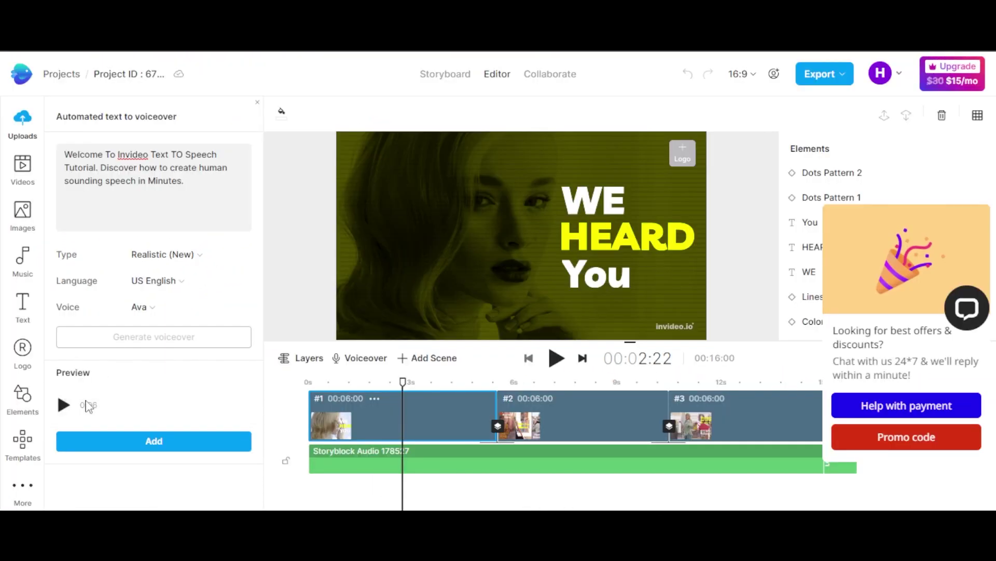
- Play the six-second Ava voiceover preview
left_click(63, 405)
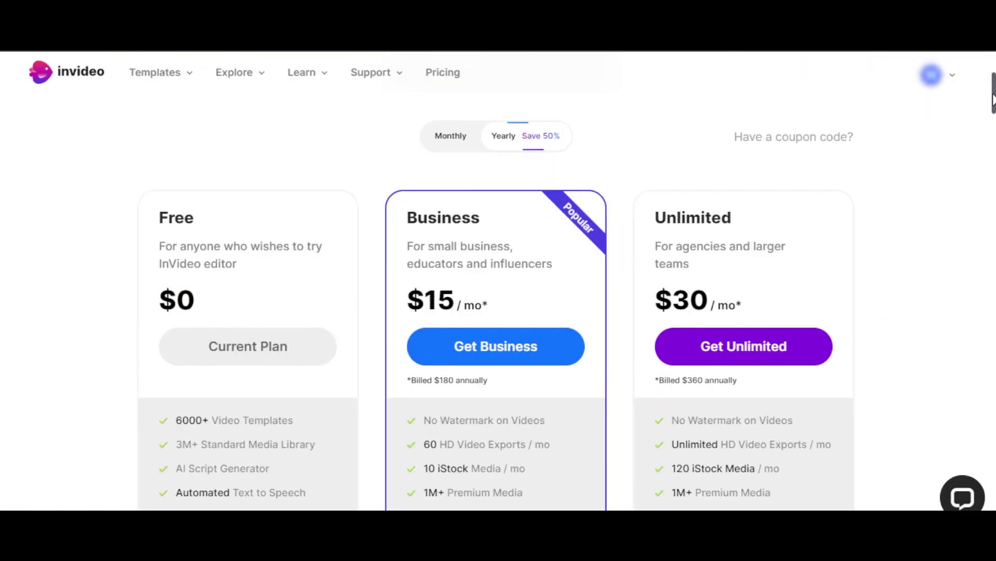
scroll(993, 111, "down", 3)
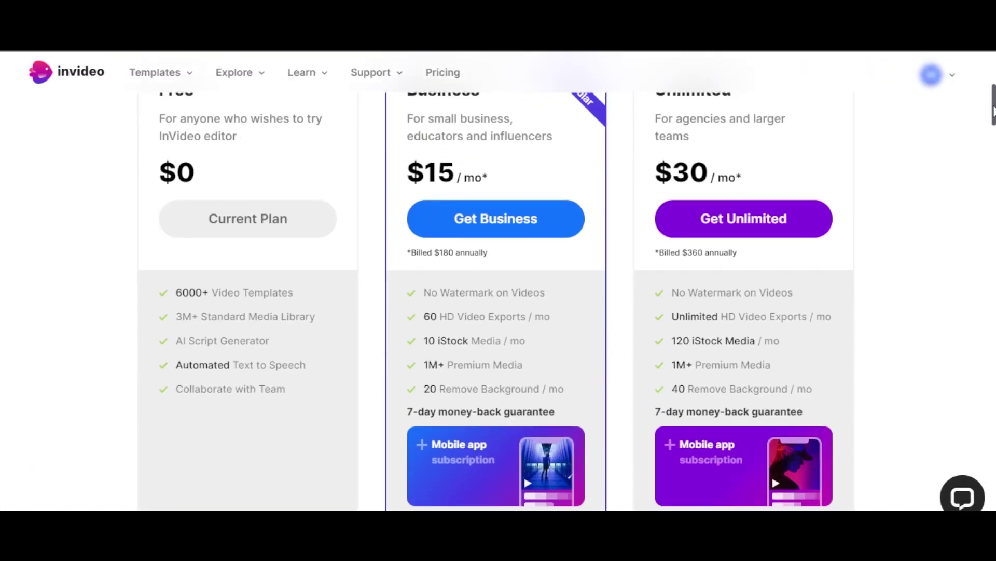
left_click_drag(993, 110, 987, 94)
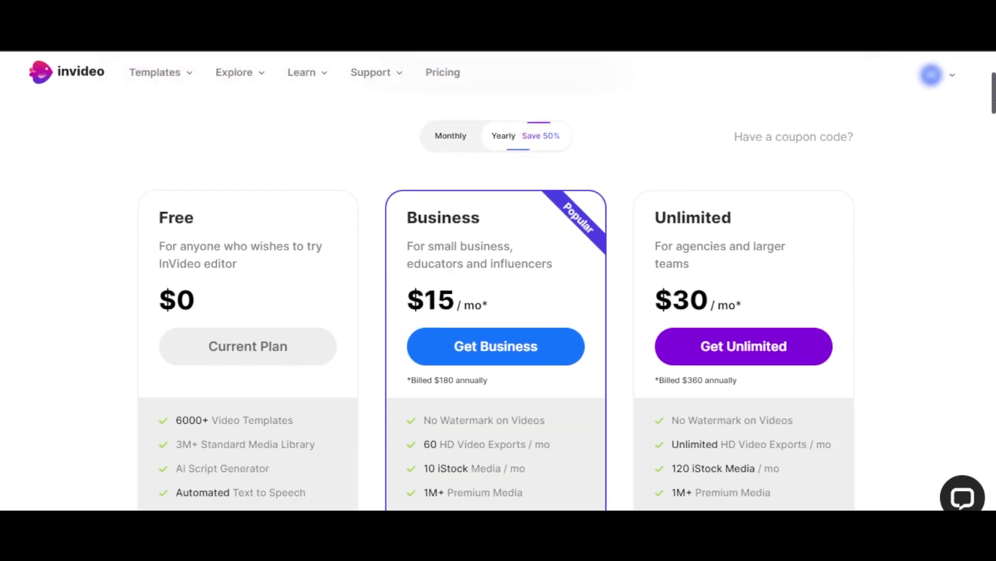
scroll(498, 311, "down", 2)
scroll(994, 82, "up", 3)
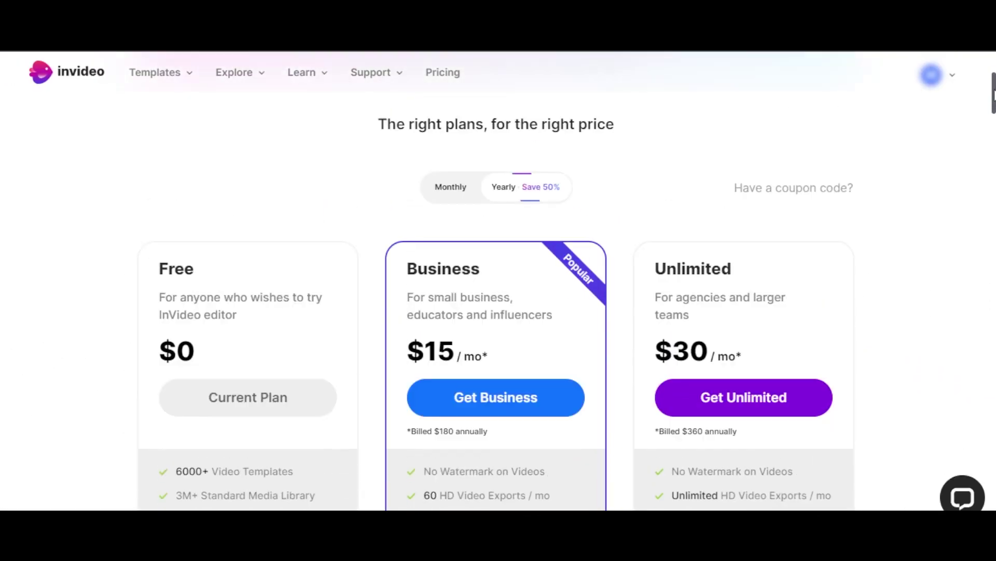
scroll(994, 82, "up", 4)
scroll(993, 55, "down", 2)
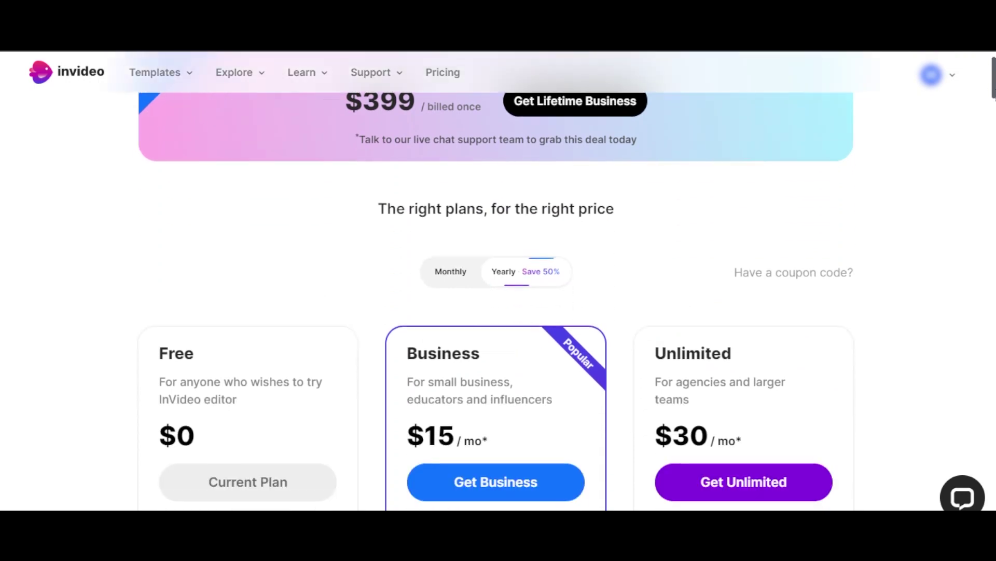
scroll(993, 54, "down", 3)
scroll(993, 54, "down", 2)
scroll(993, 54, "up", 1)
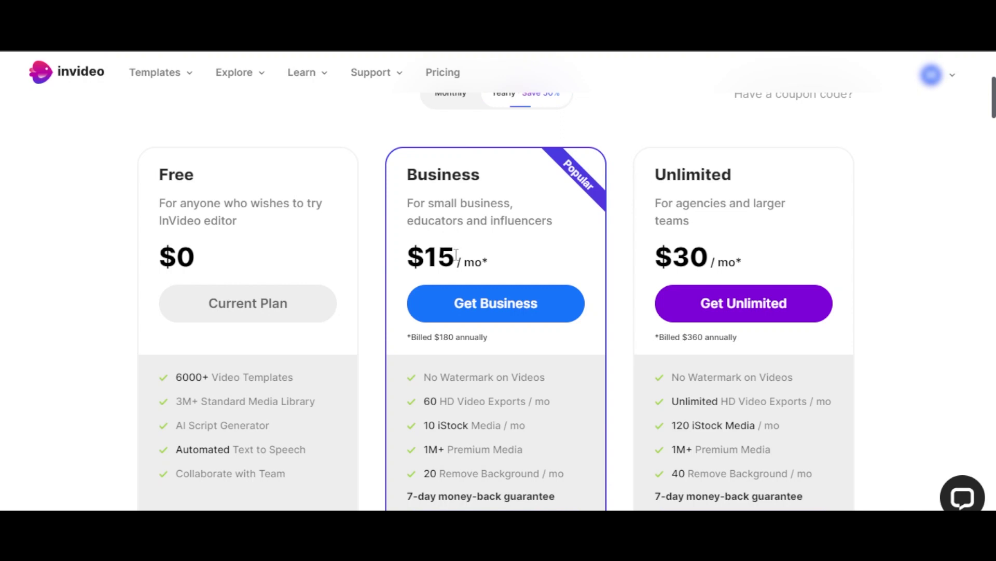
- Highlight the Business plan's $15/mo price, then scroll up to the 'right plans, for the right price' heading
triple_click(495, 260)
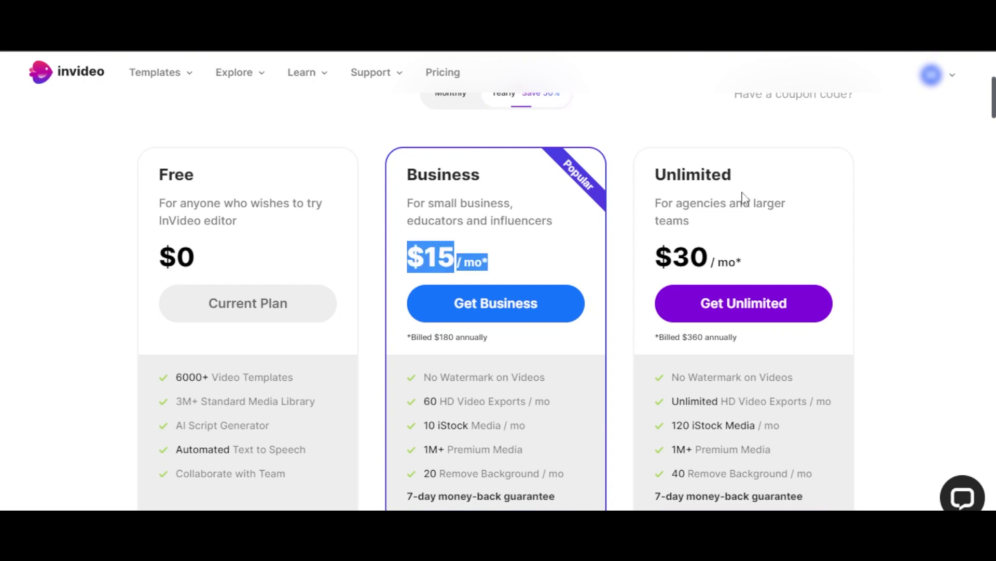
left_click(515, 254)
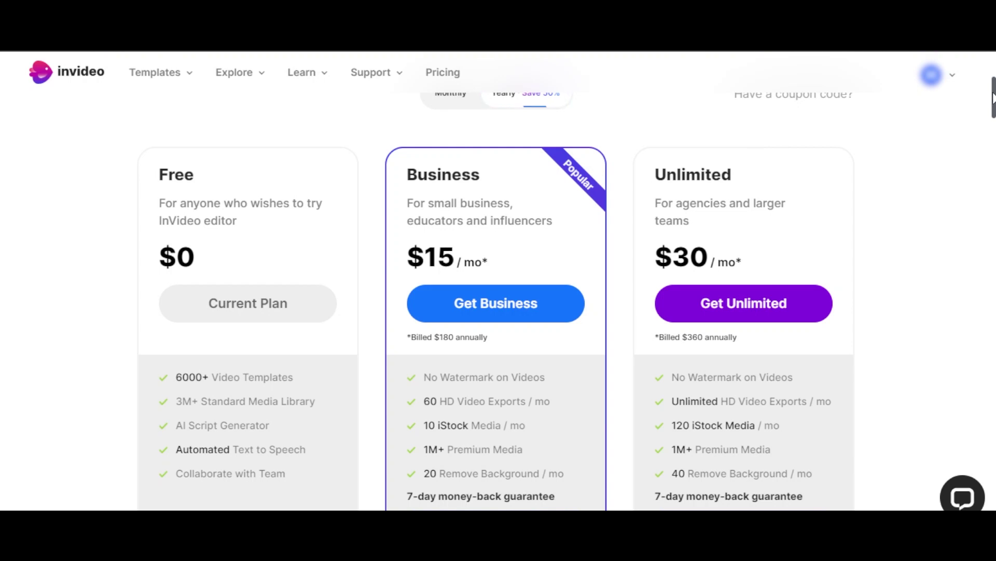
scroll(992, 98, "up", 2)
scroll(990, 85, "down", 3)
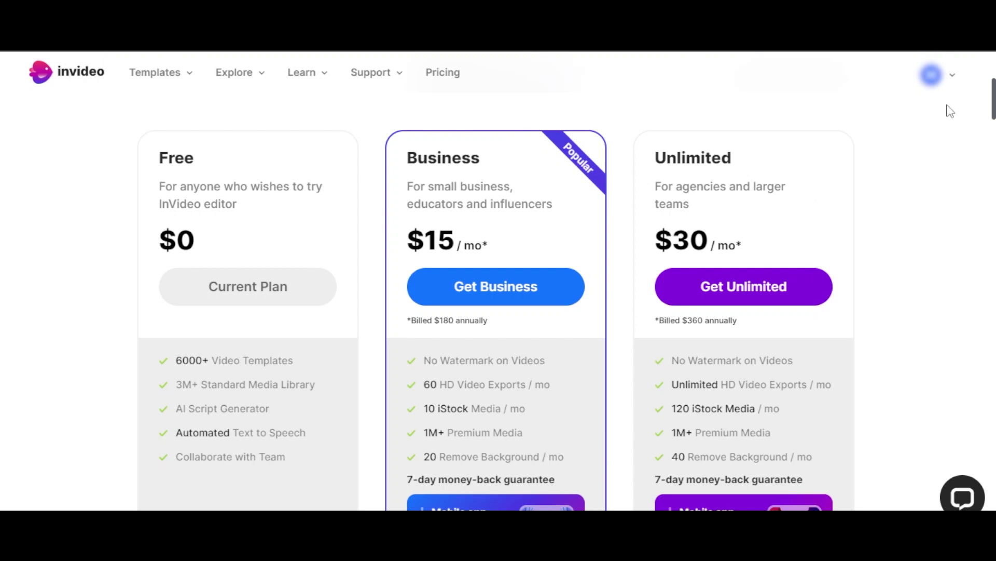
scroll(994, 83, "up", 3)
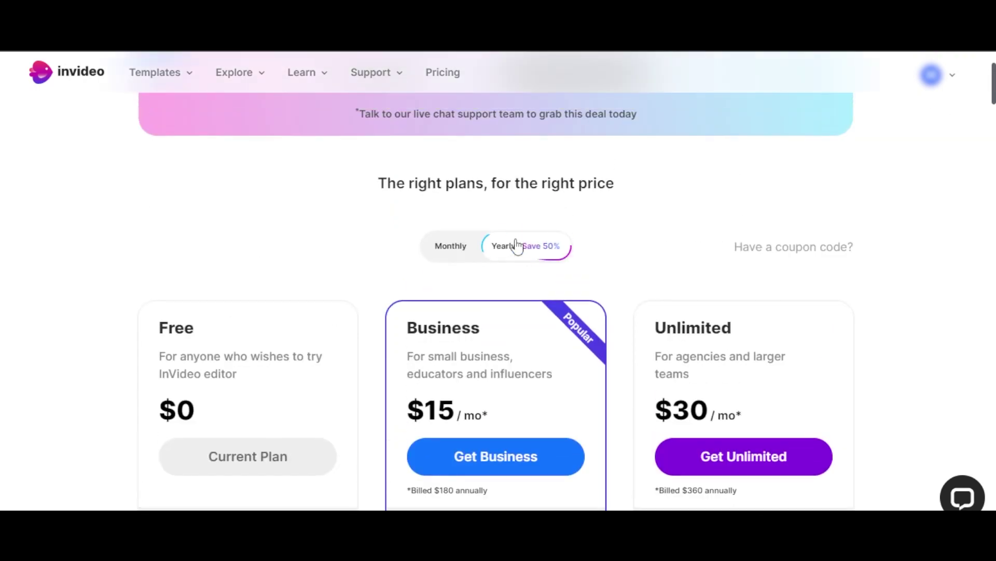